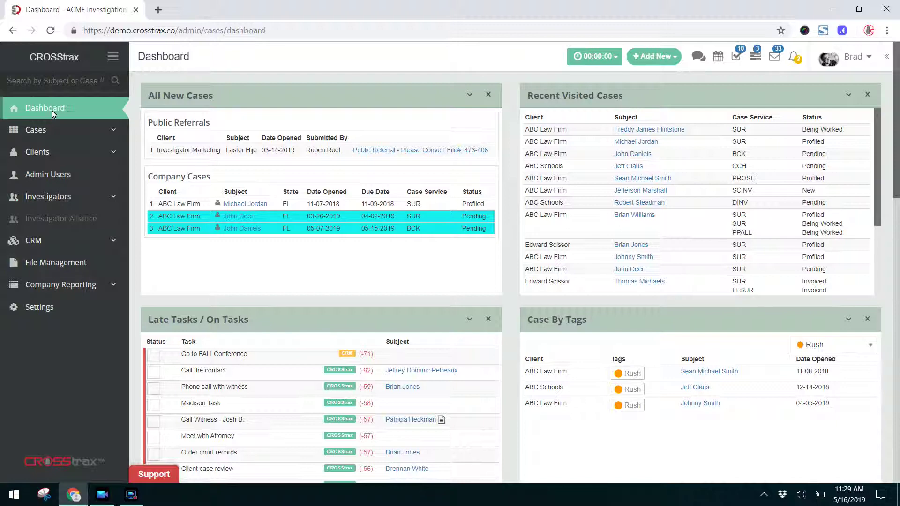
Go from the dashboard to the Settings page through the left sidebar.
click(32, 312)
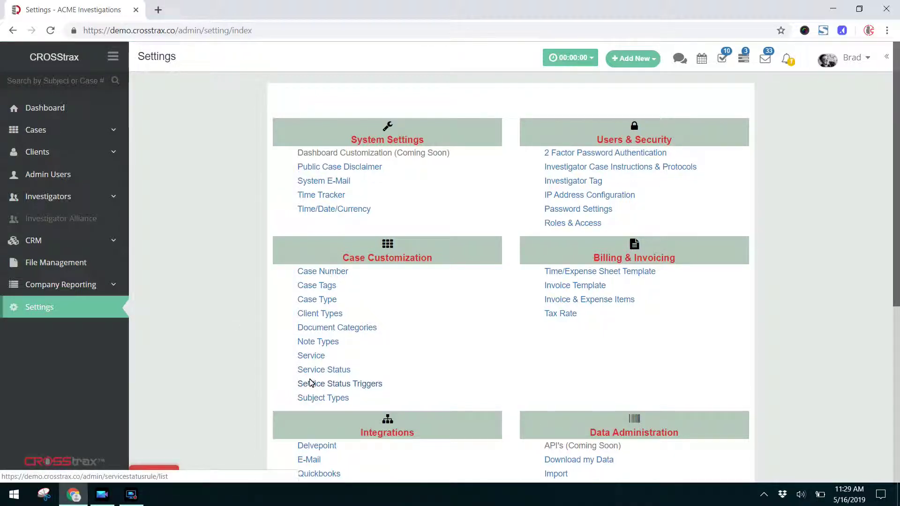
Open the Case Service list under Case Customization and point out its Category column.
click(312, 356)
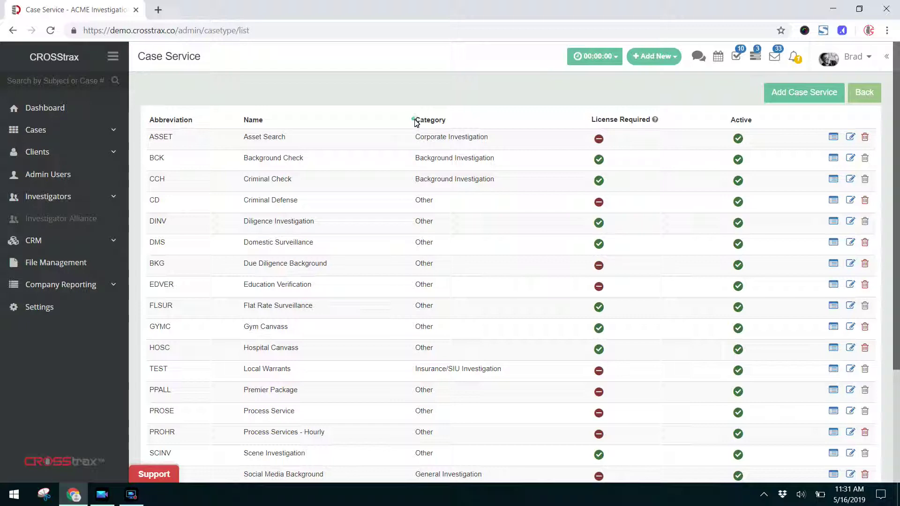
drag(414, 119, 456, 122)
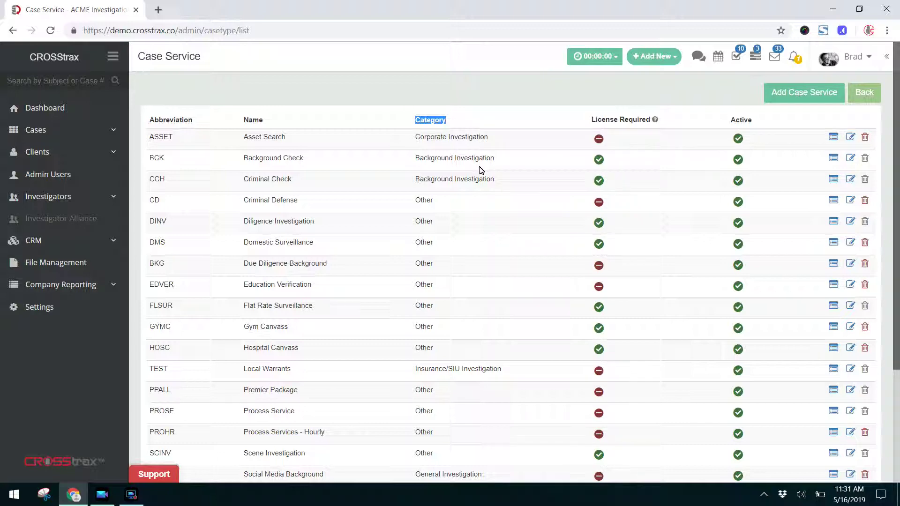
Point out the License Required and Active columns, then view the Asset Search change log.
drag(591, 120, 649, 116)
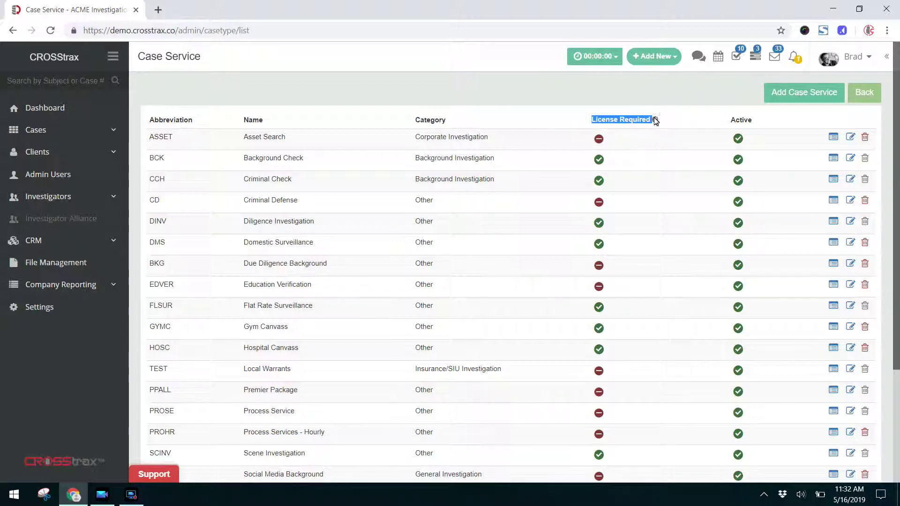
mouse_move(657, 120)
click(734, 122)
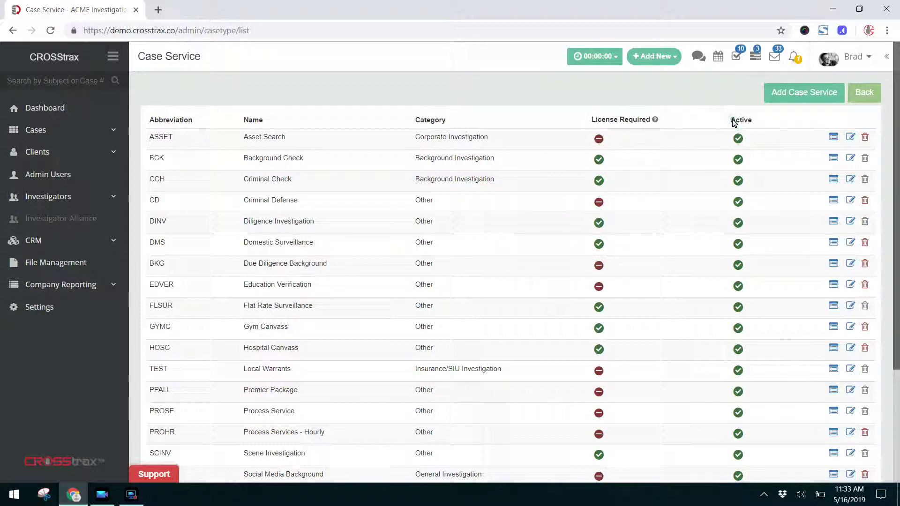
double_click(734, 123)
click(833, 137)
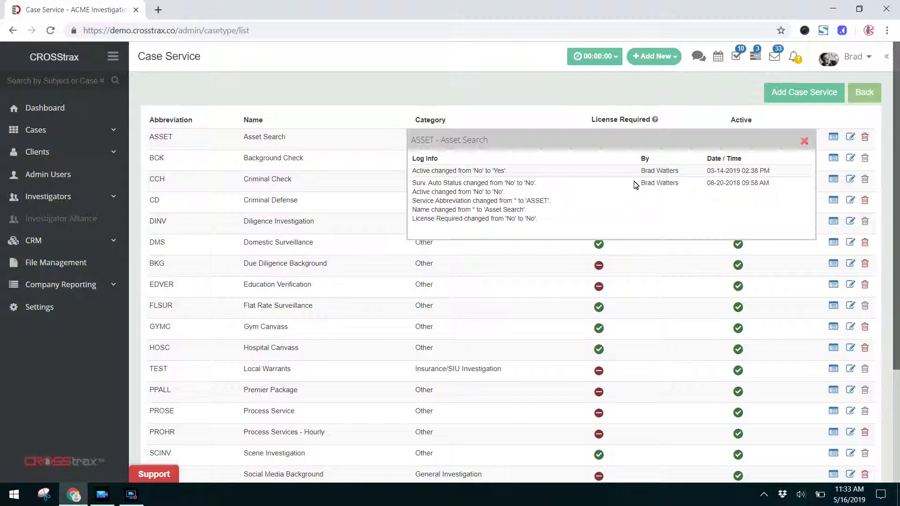
Highlight the older Asset Search log entries, then close the change log.
drag(635, 184, 782, 193)
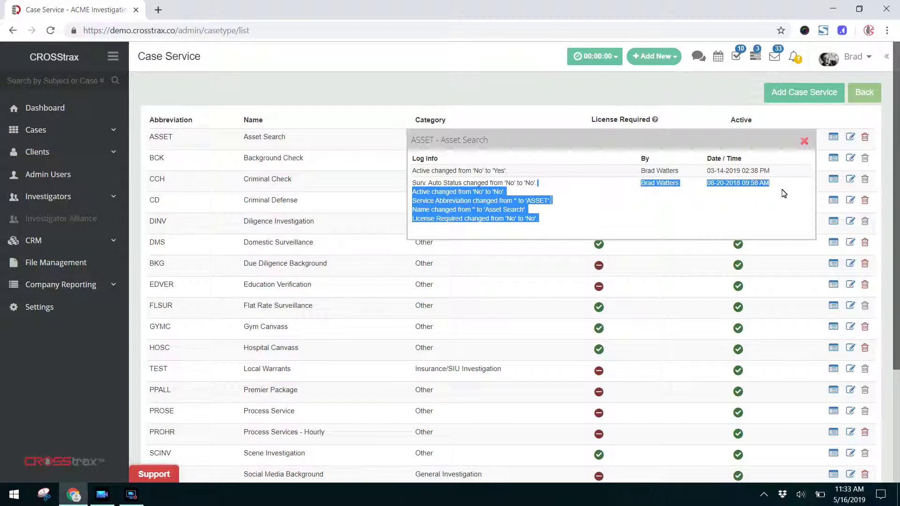
click(804, 141)
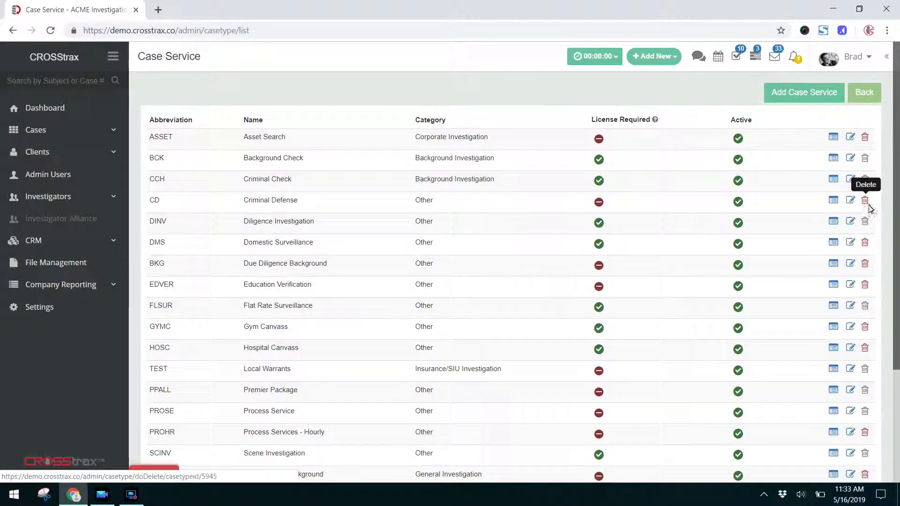
mouse_move(867, 228)
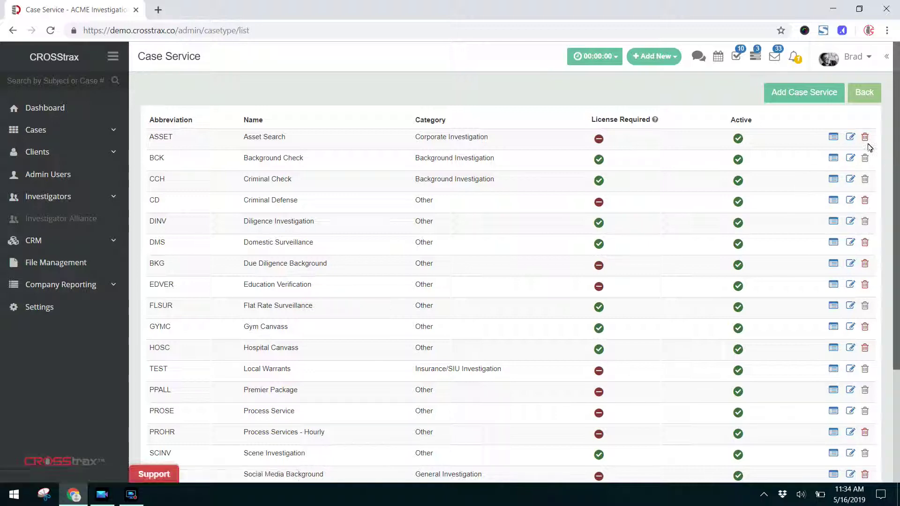
Edit Asset Search, point out its ASSET abbreviation and name, and keep Corporate Investigation as category.
click(851, 139)
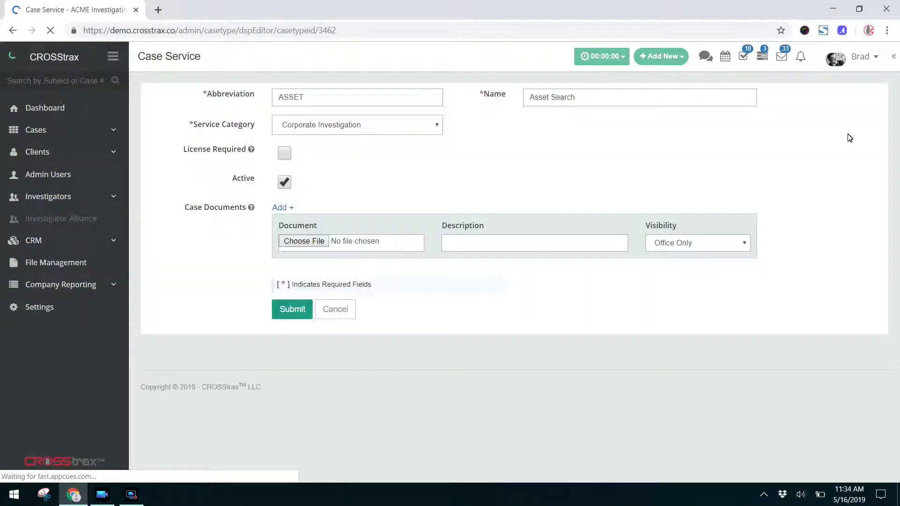
double_click(313, 97)
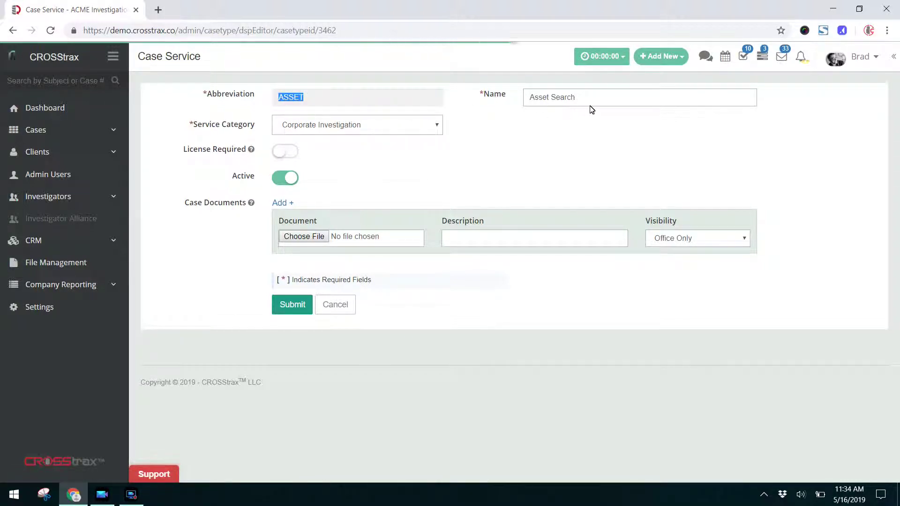
drag(589, 100, 531, 94)
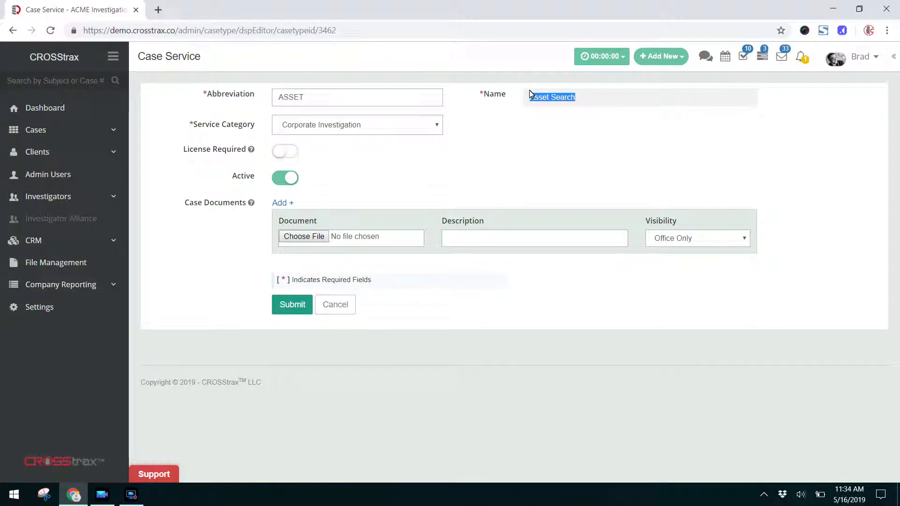
click(432, 131)
click(464, 151)
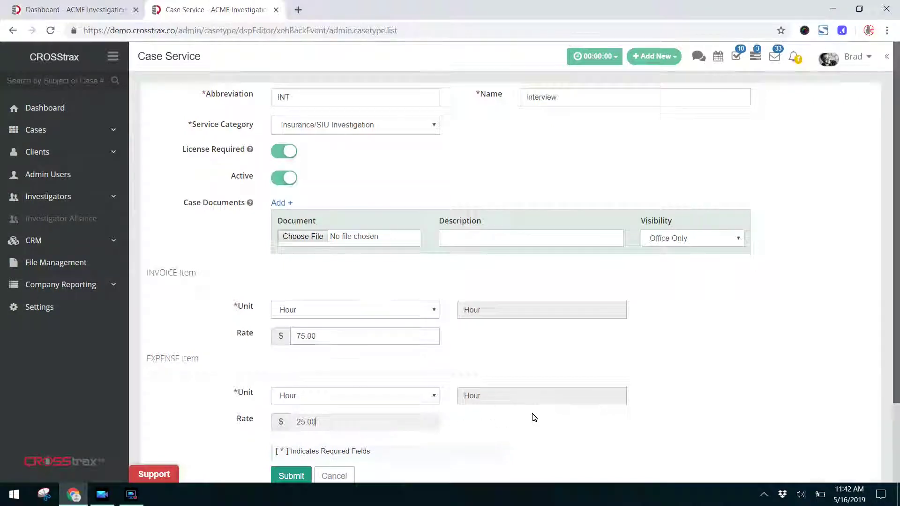
Scroll to the bottom of the service form and submit it.
scroll(532, 419, down, 3)
click(302, 380)
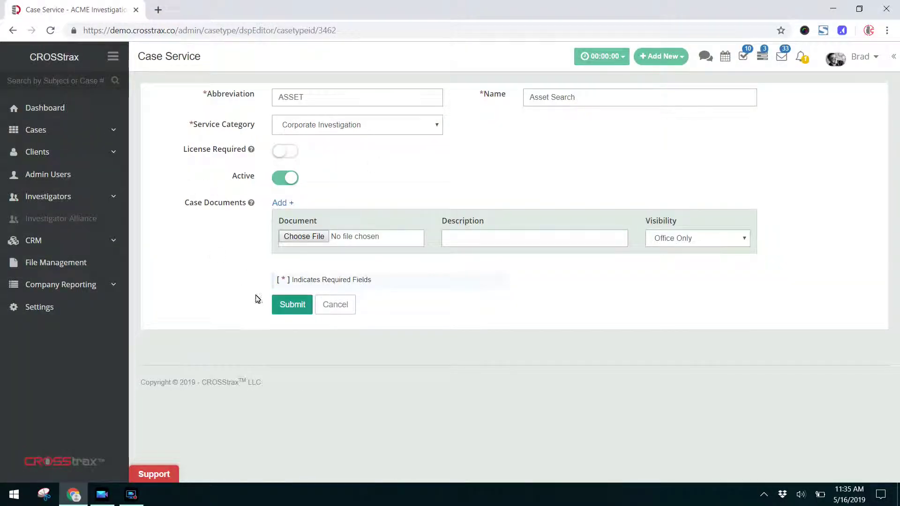
Cancel the Asset Search edit form, leaving the service unchanged.
click(332, 311)
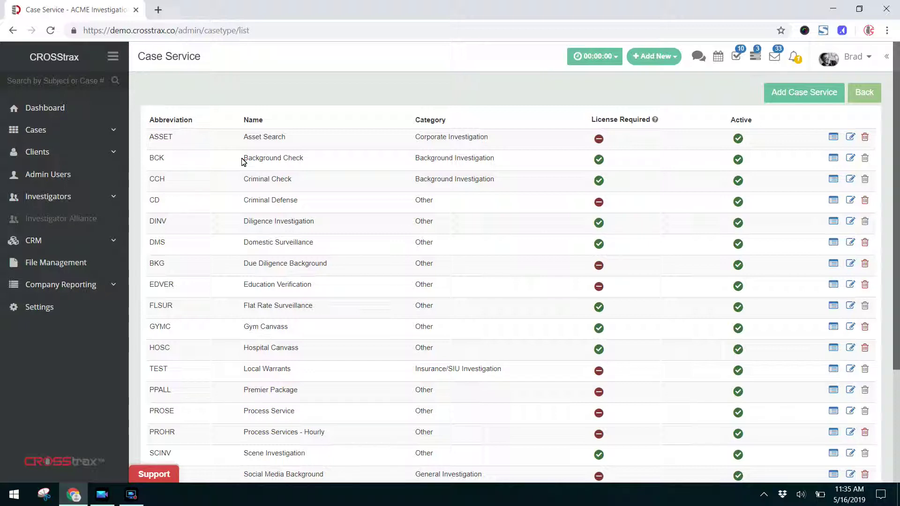
Open Invoice & Expense Items under Billing & Invoicing and point out the Client Rate column.
click(47, 312)
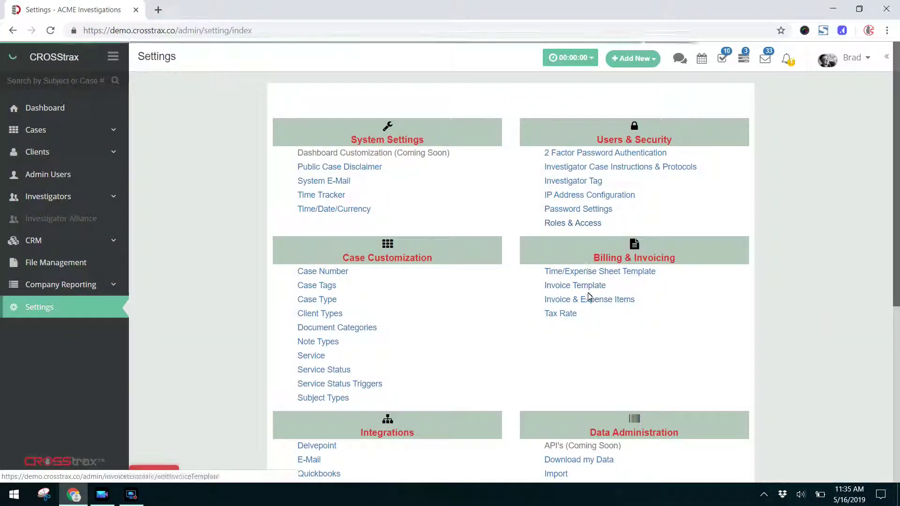
click(589, 303)
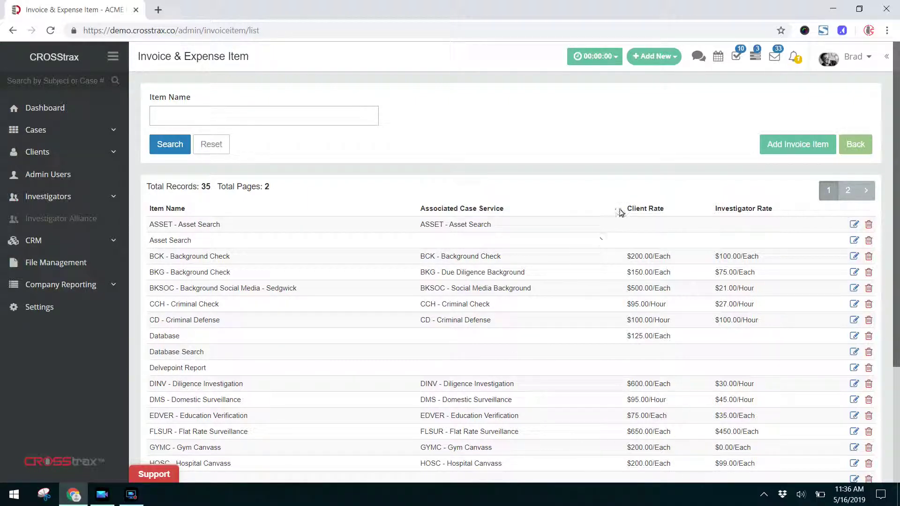
drag(623, 208, 673, 216)
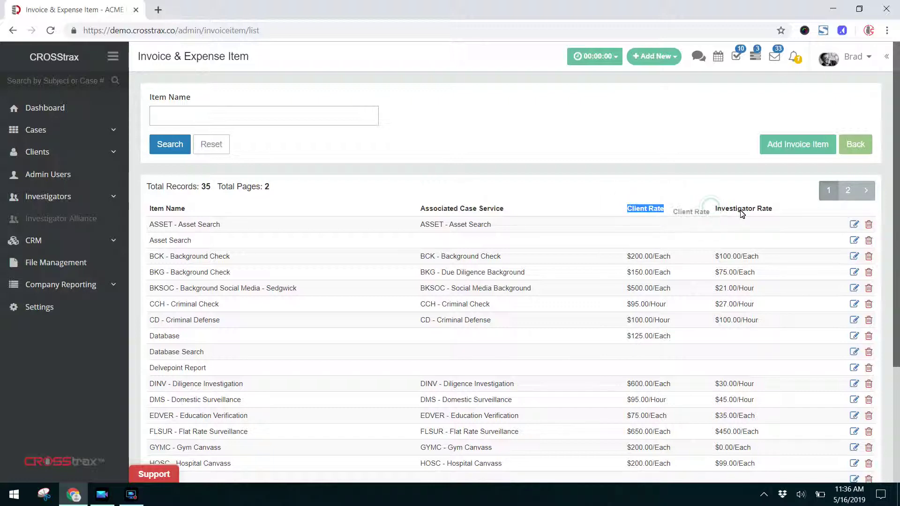
click(715, 211)
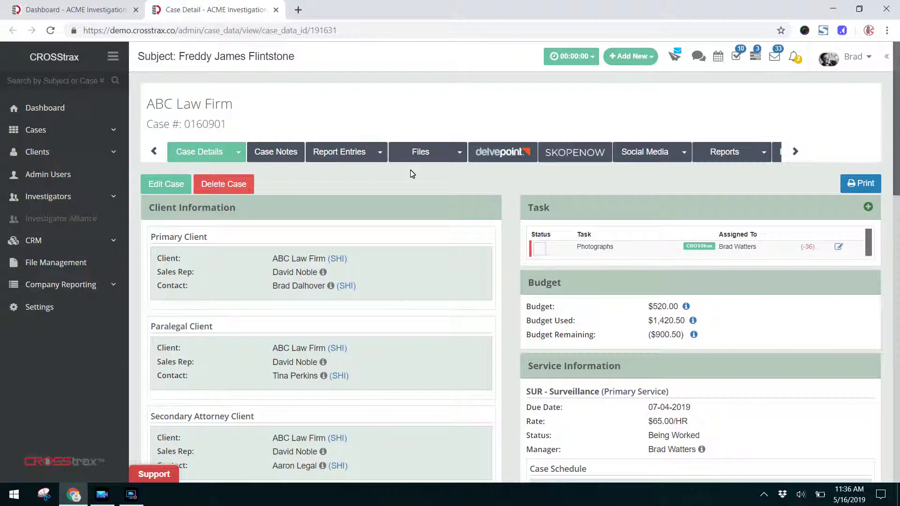
scroll(437, 192, down, 3)
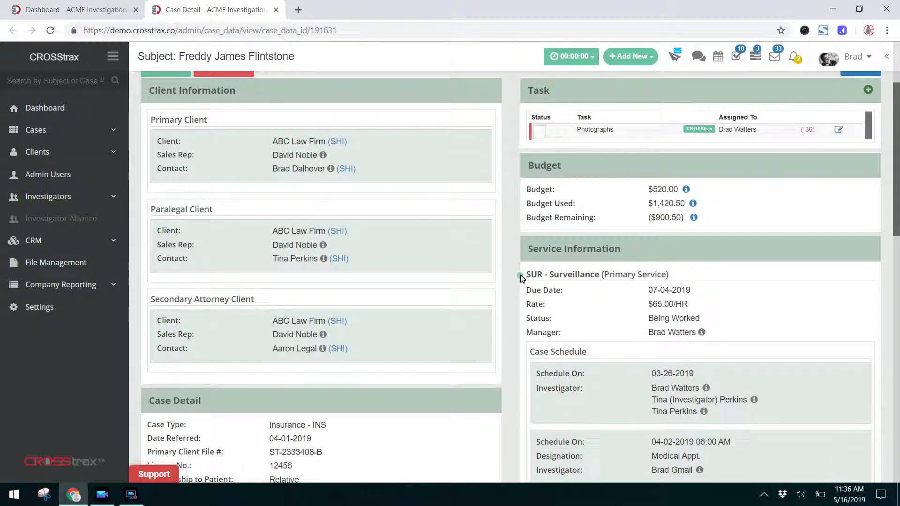
drag(523, 274, 694, 276)
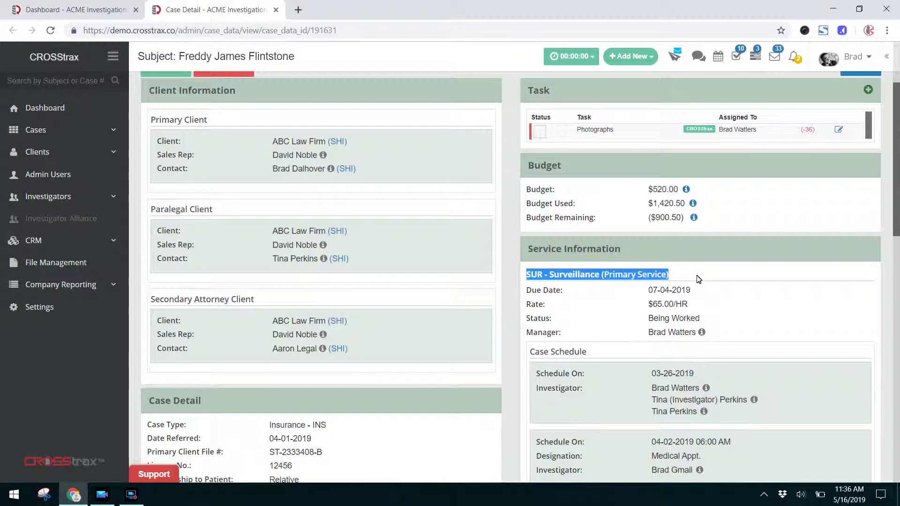
scroll(773, 309, down, 3)
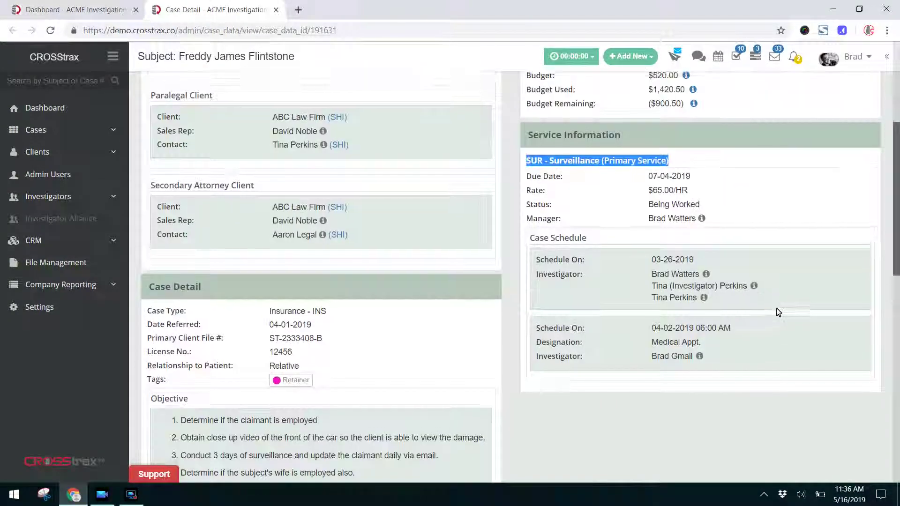
scroll(777, 312, up, 6)
click(173, 190)
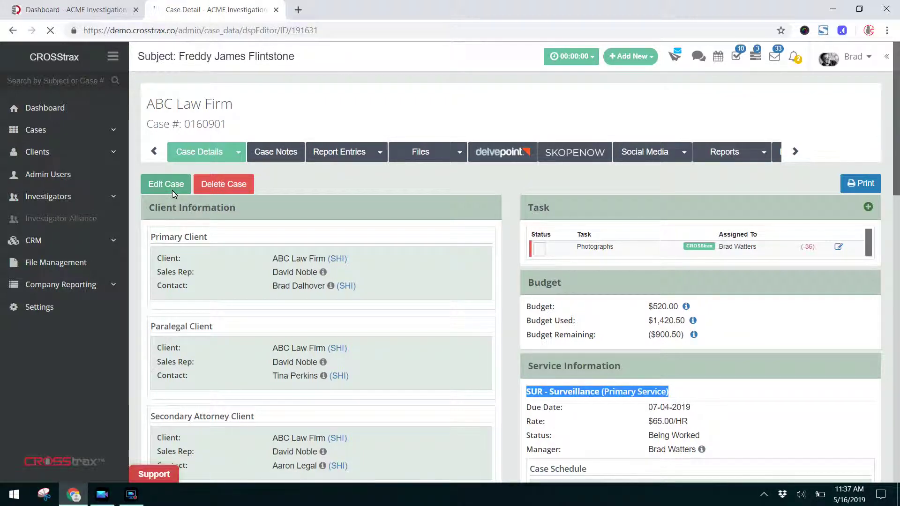
Add a second case service row set to BCK - Background Check.
scroll(533, 314, down, 2)
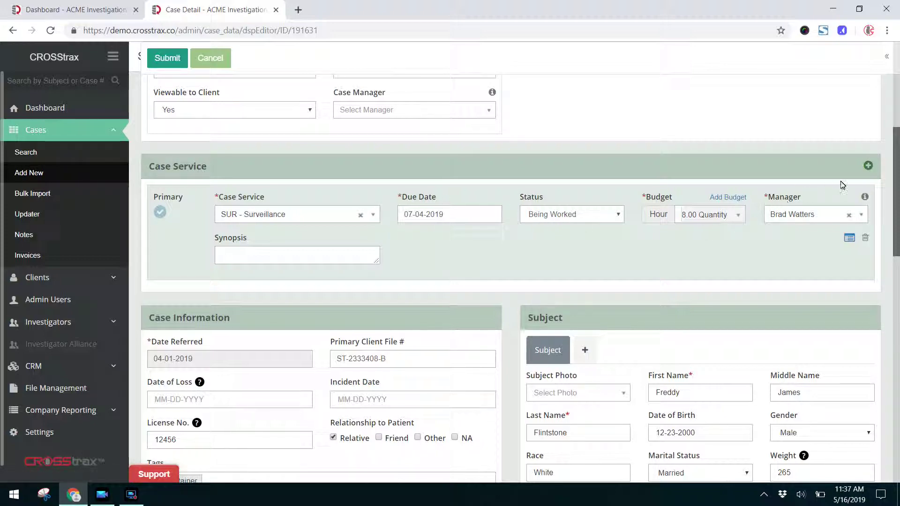
click(868, 167)
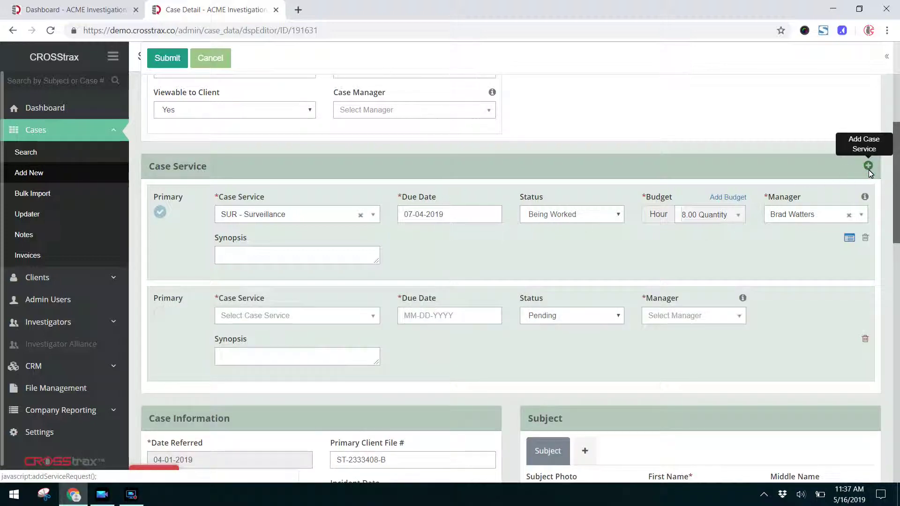
click(288, 316)
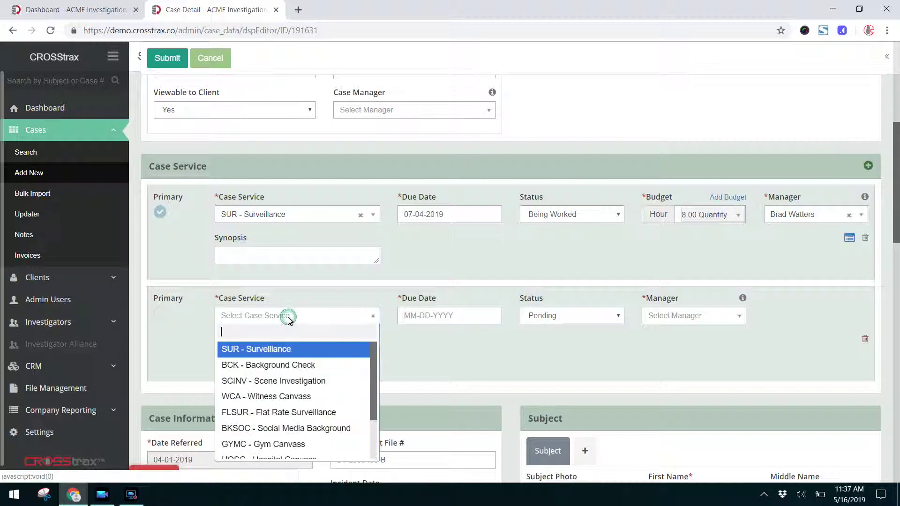
click(268, 365)
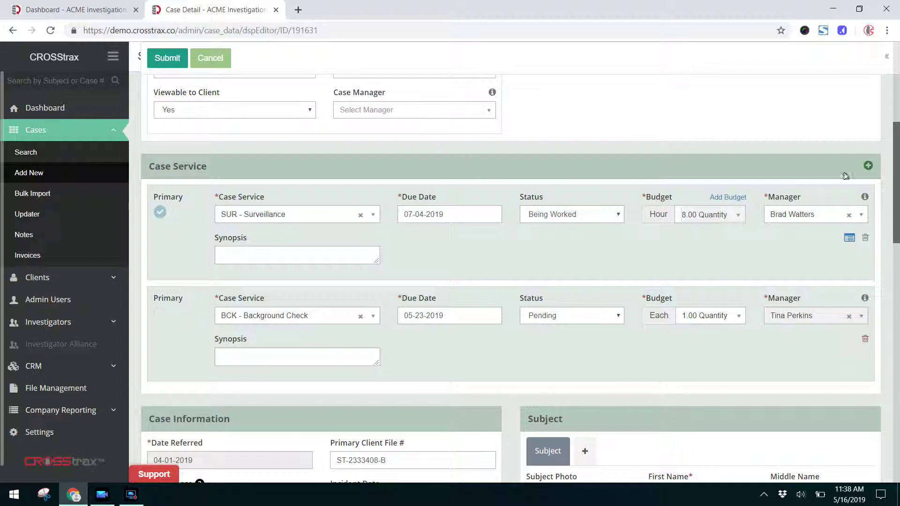
Add a third service row set to GYMC - Gym Canvass and highlight the Service Information heading.
click(868, 165)
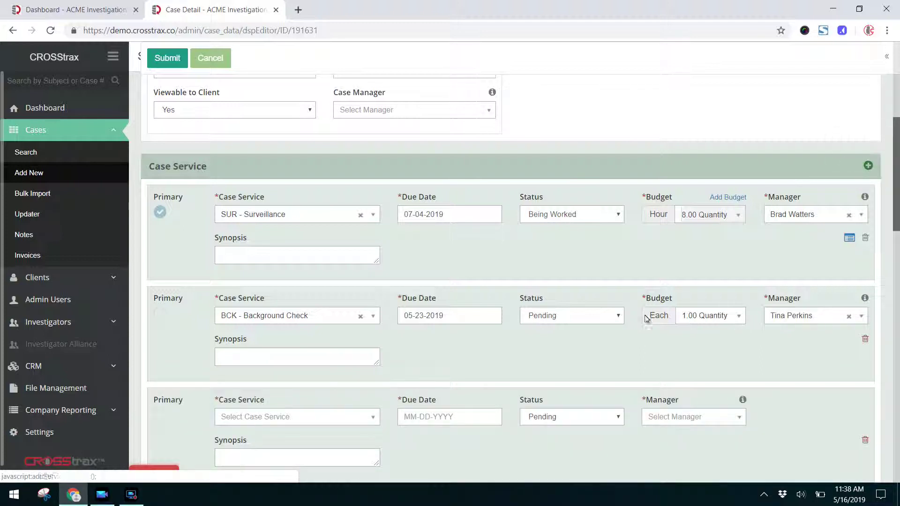
click(366, 417)
scroll(309, 395, down, 1)
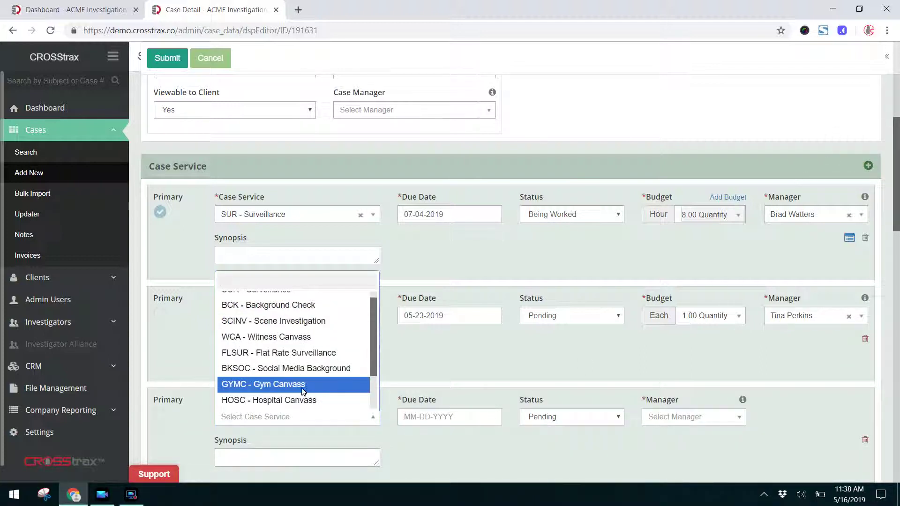
click(303, 389)
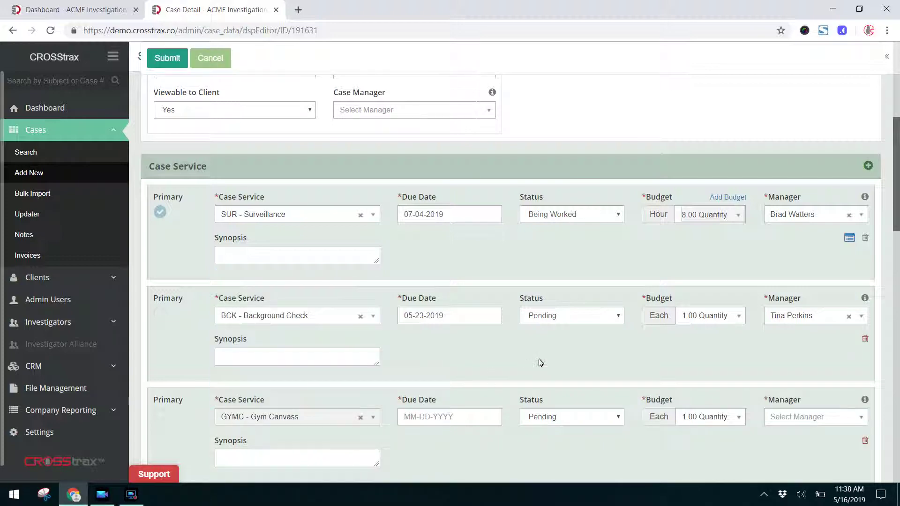
scroll(540, 362, down, 1)
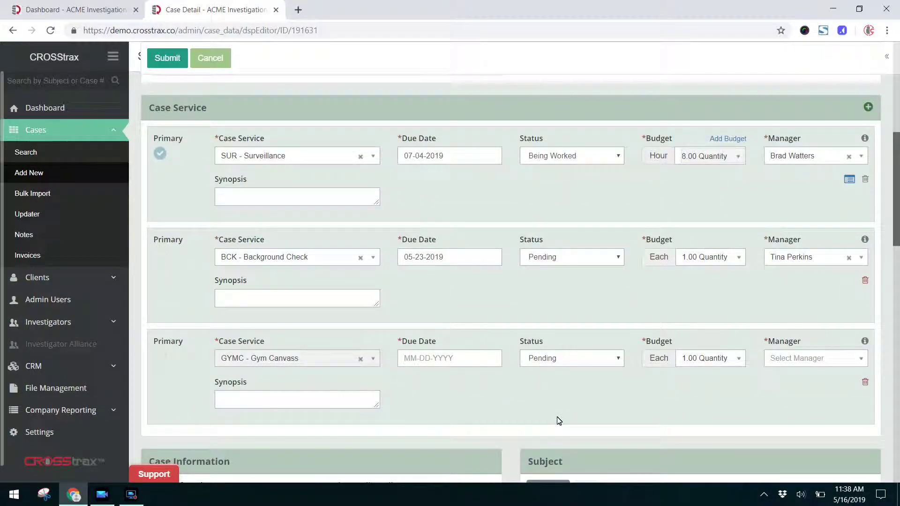
triple_click(650, 314)
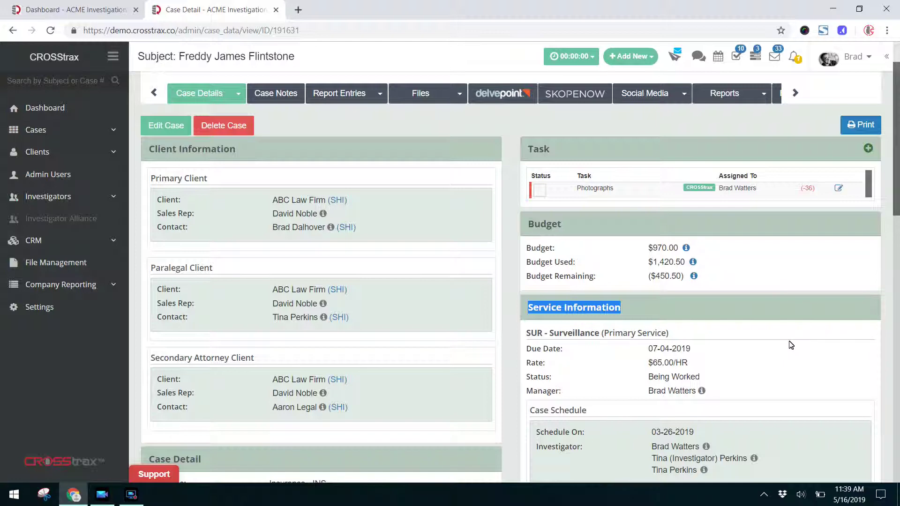
Scroll the case detail page and highlight the new BCK - Background Check and GYMC - Gym Canvass entries.
scroll(792, 345, down, 1)
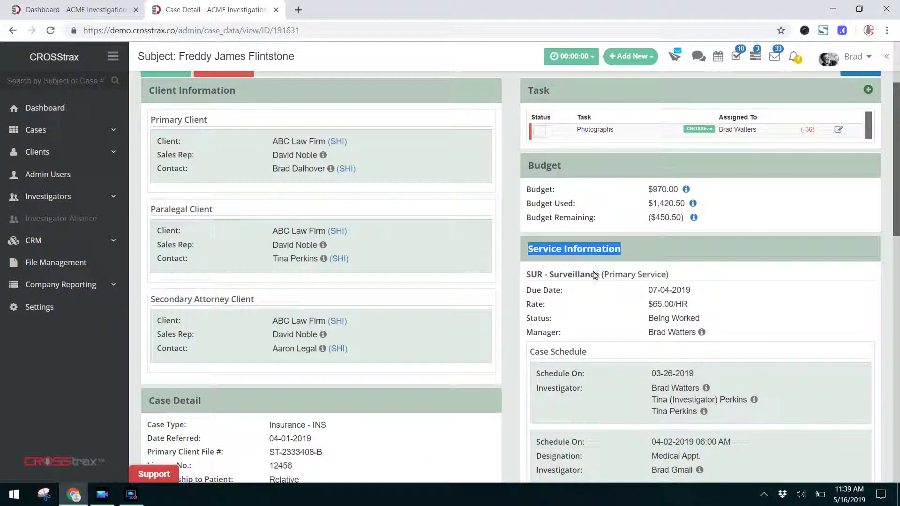
scroll(731, 351, down, 5)
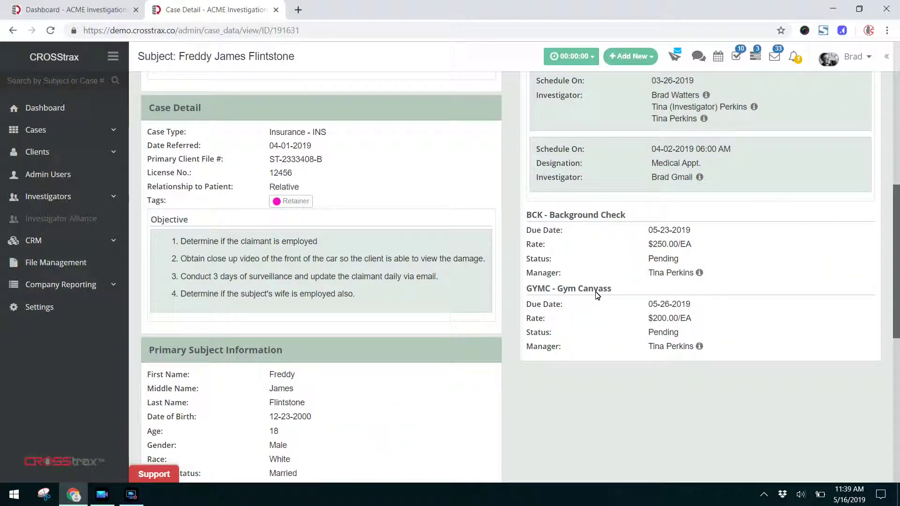
scroll(596, 295, up, 6)
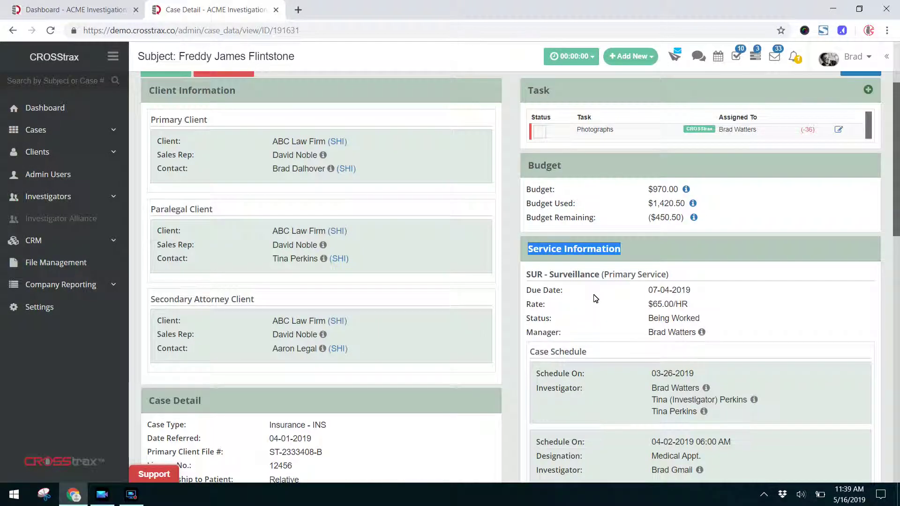
scroll(605, 408, down, 4)
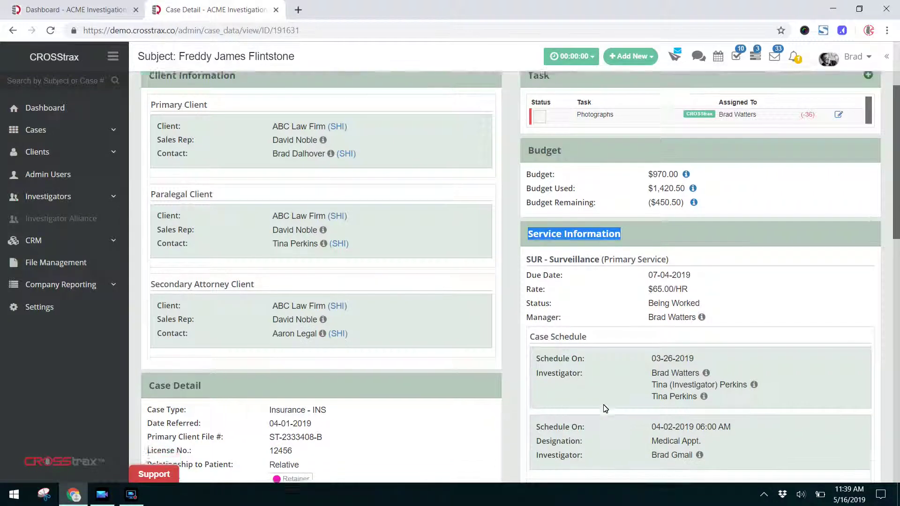
scroll(606, 407, down, 4)
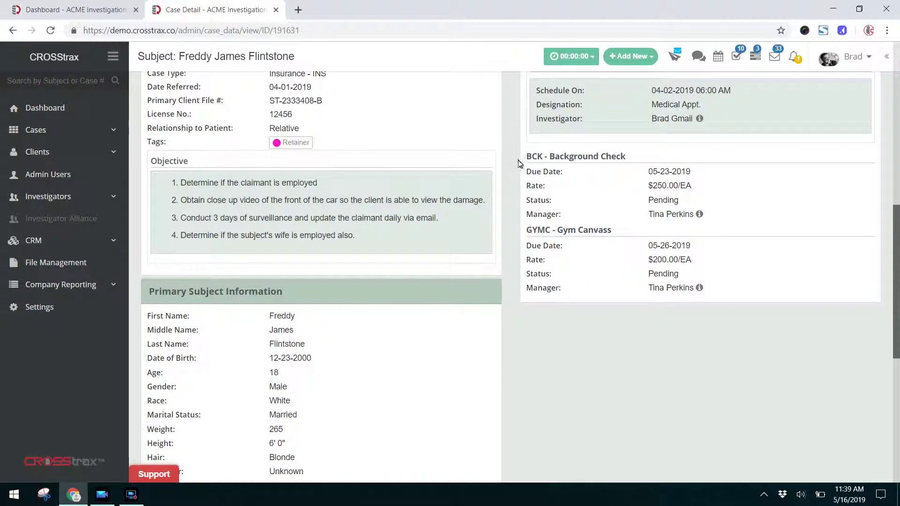
drag(528, 163, 623, 159)
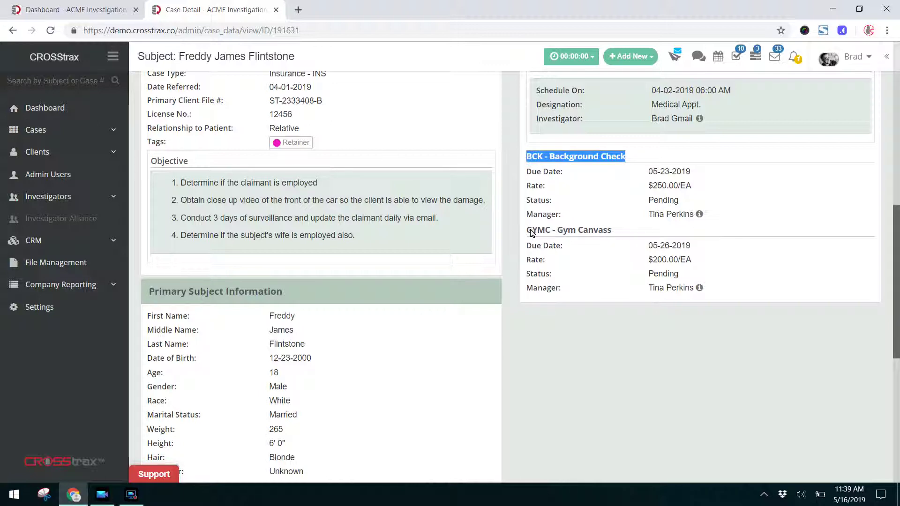
drag(530, 232, 628, 236)
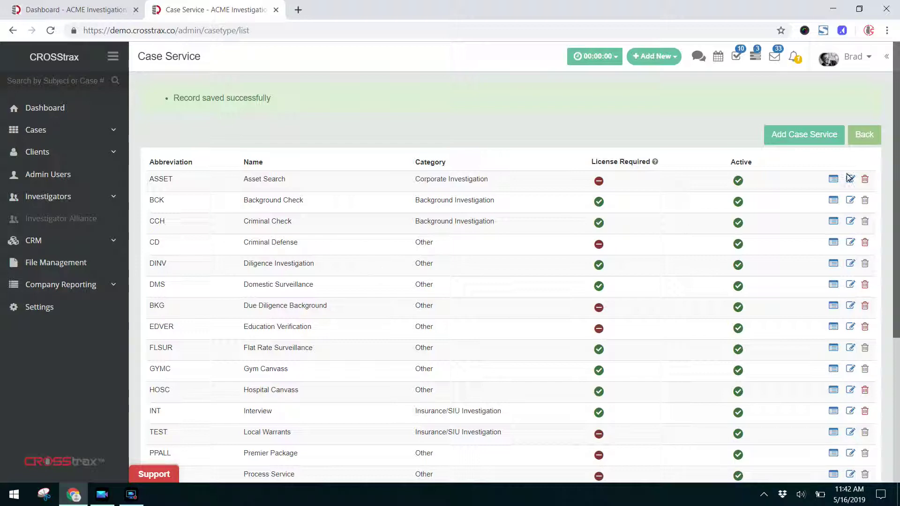
Review the Asset Search service's change log, then close the Log Info popup.
click(833, 180)
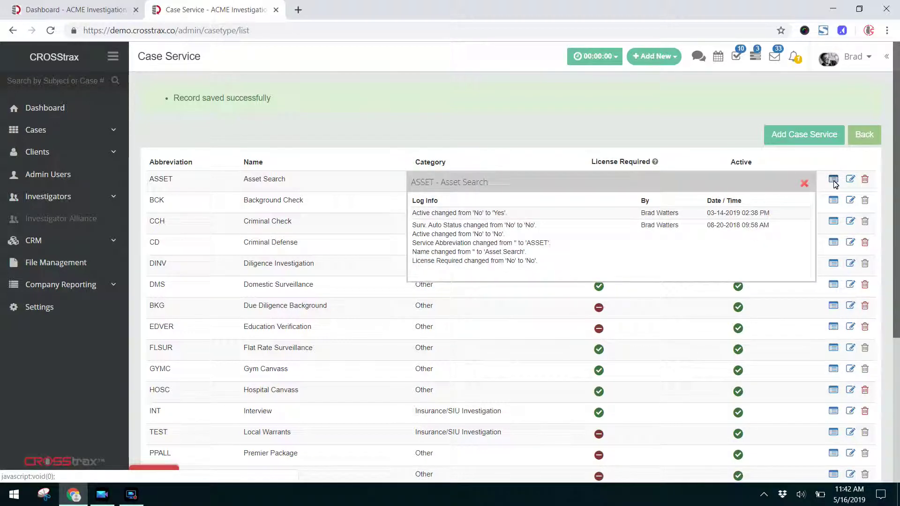
click(804, 183)
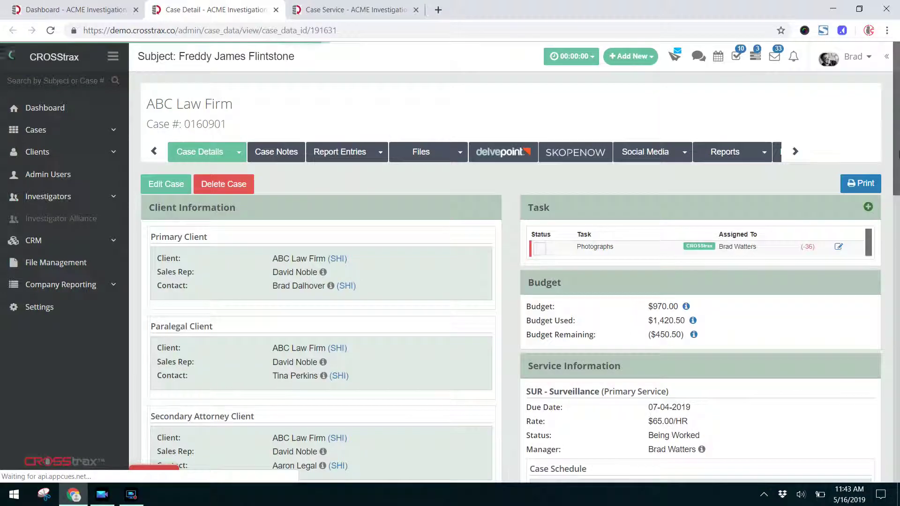
scroll(898, 176, down, 5)
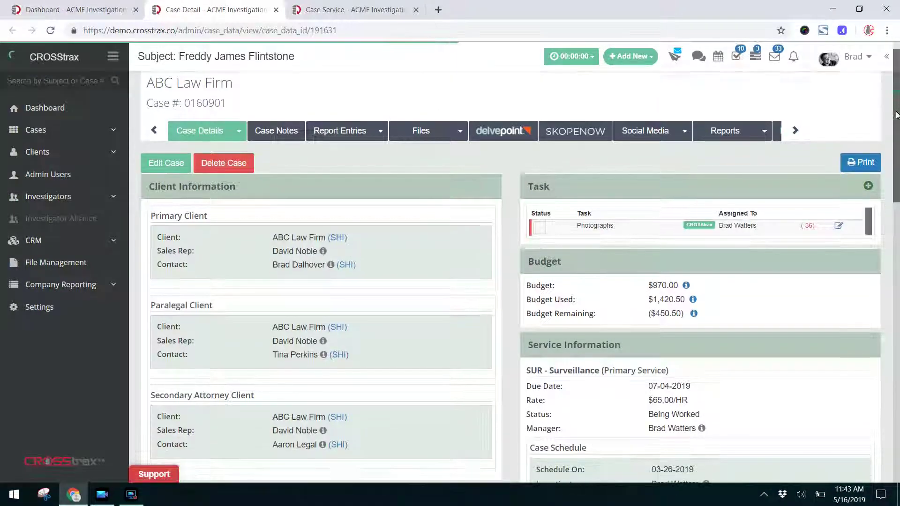
scroll(897, 176, down, 1)
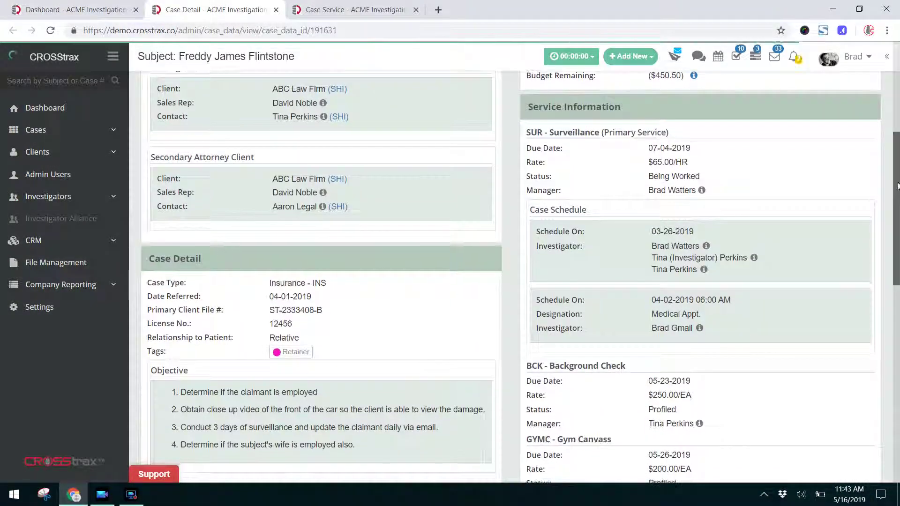
drag(528, 112, 658, 126)
drag(897, 161, 897, 180)
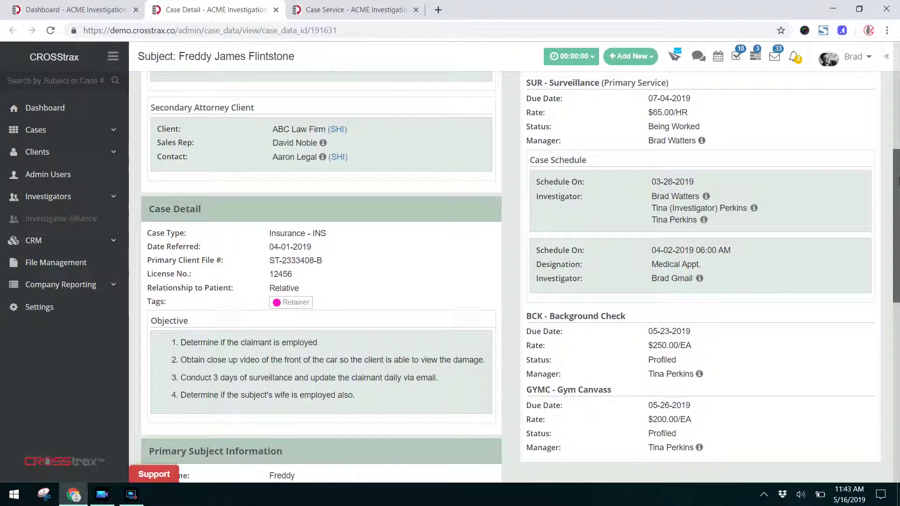
drag(897, 181, 898, 70)
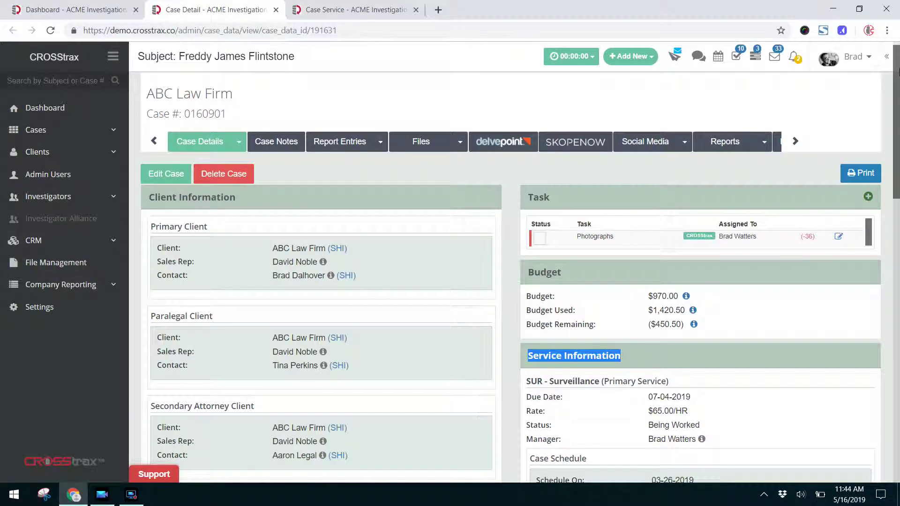